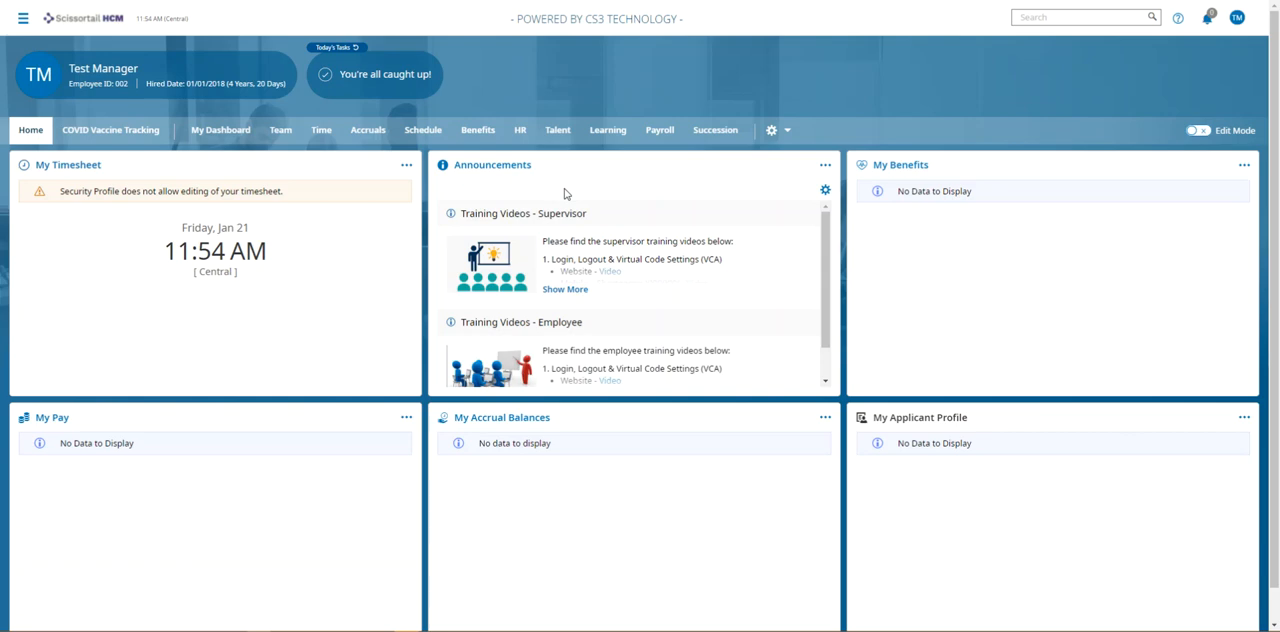
# Open the HR Actions list under HR Setup and group its rows by HR Action Type.
pyautogui.click(1107, 17)
pyautogui.write('hr action')
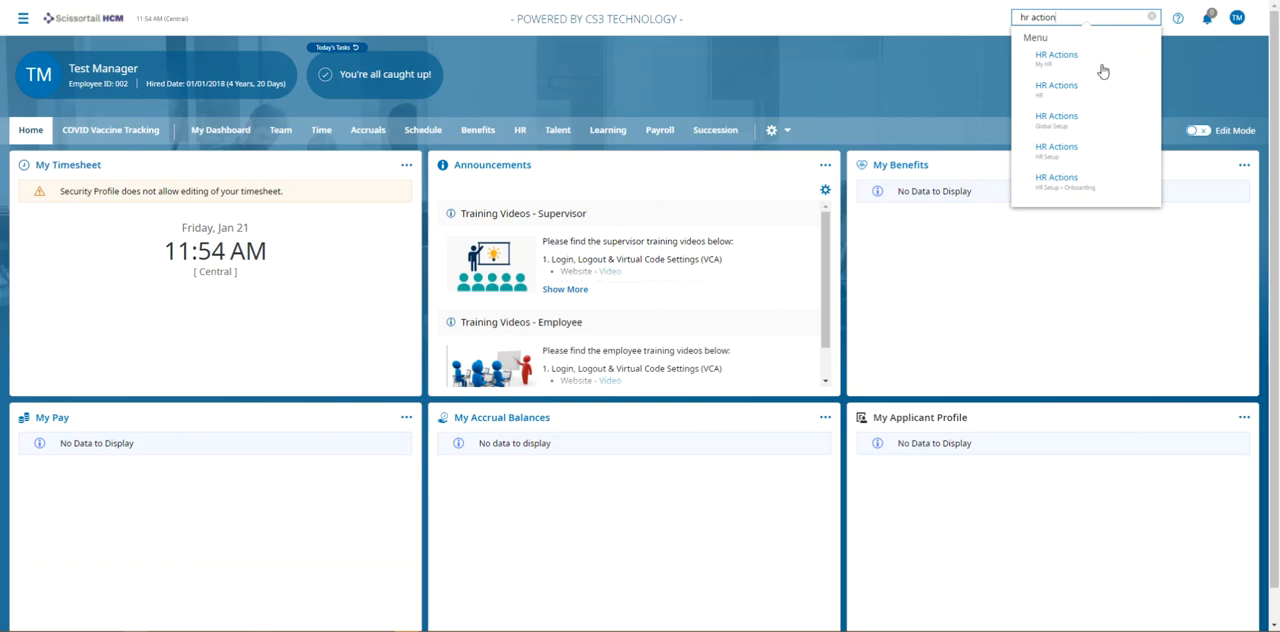
pyautogui.click(1049, 159)
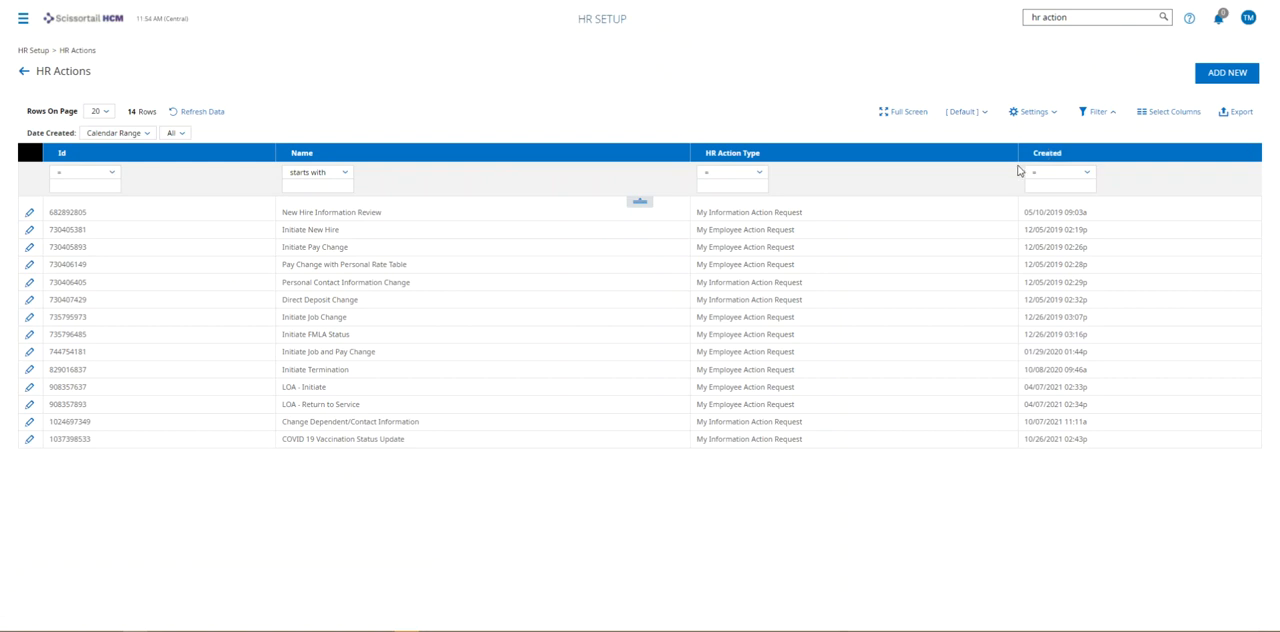
pyautogui.click(1002, 153)
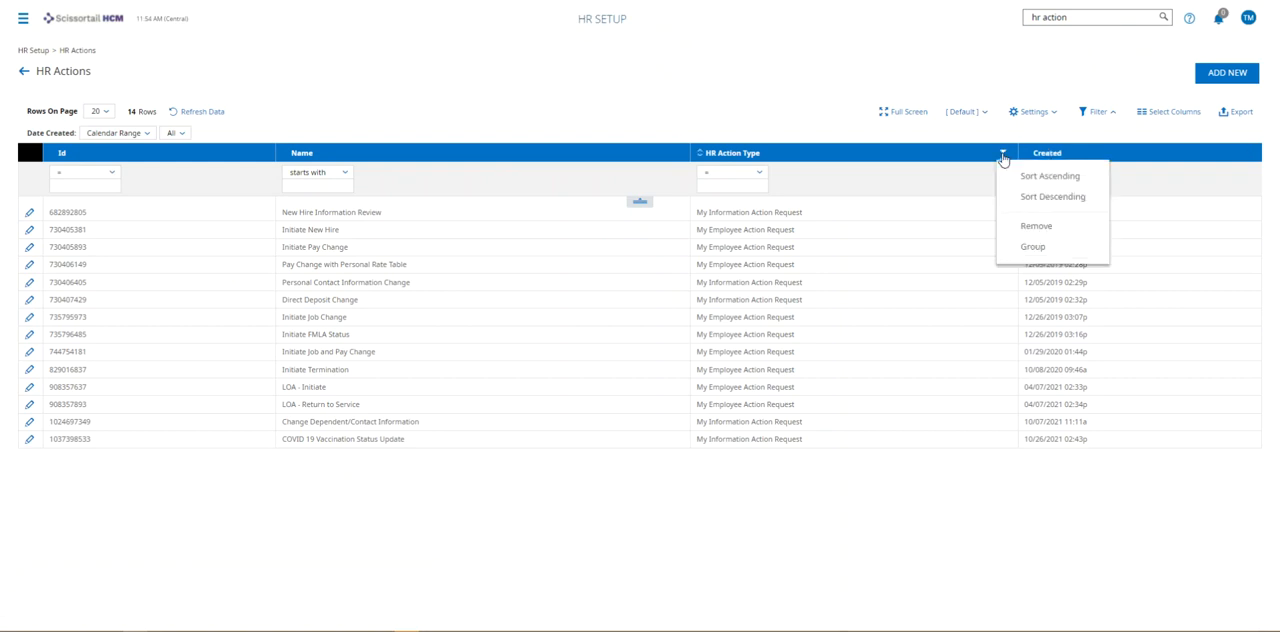
pyautogui.click(1018, 254)
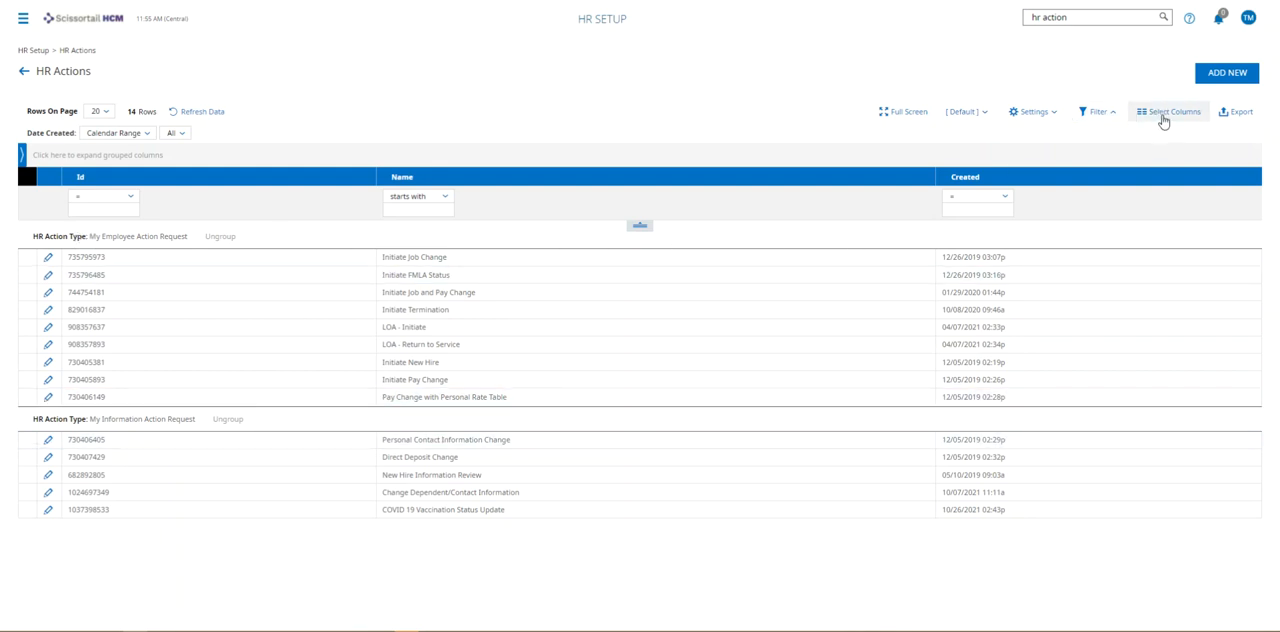
# Save the grouped report settings as "My HR Actions" and make them the default view.
pyautogui.click(1040, 111)
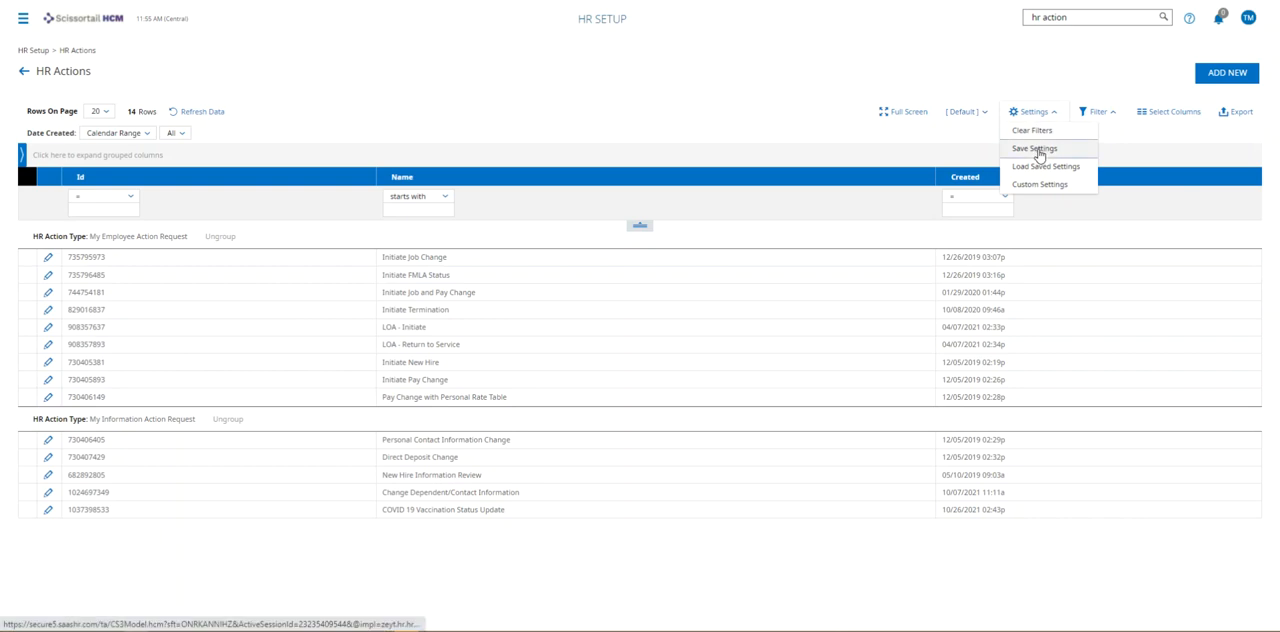
pyautogui.click(1036, 149)
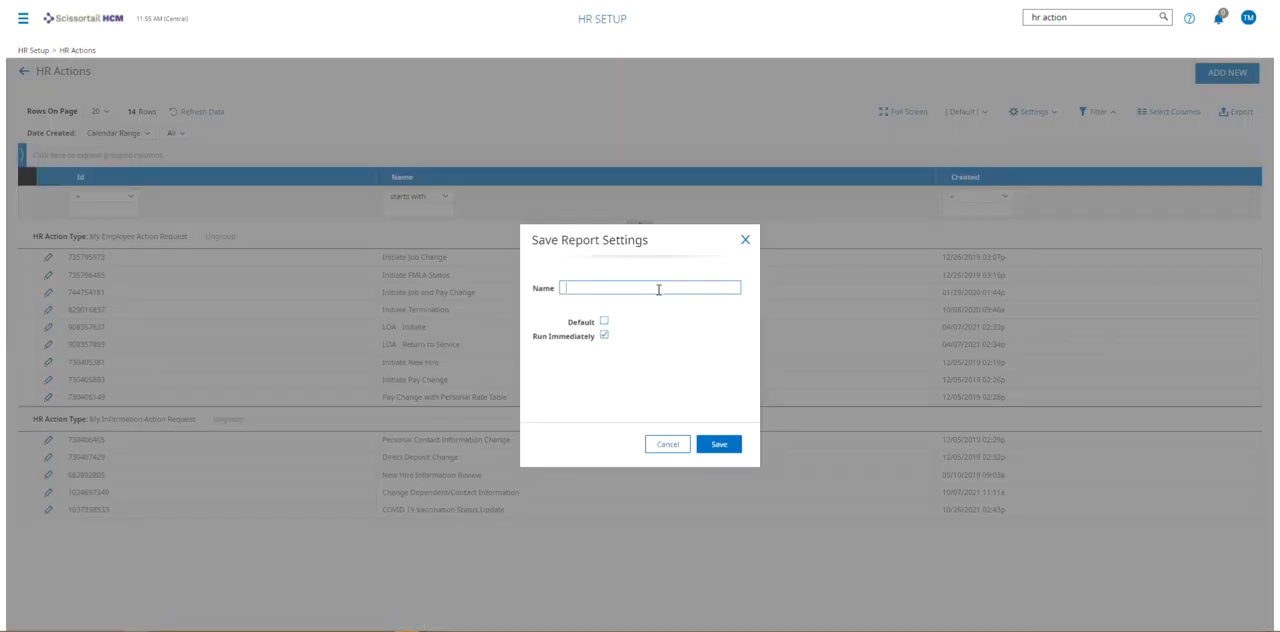
pyautogui.write('My HR Actions')
pyautogui.click(604, 321)
pyautogui.click(716, 448)
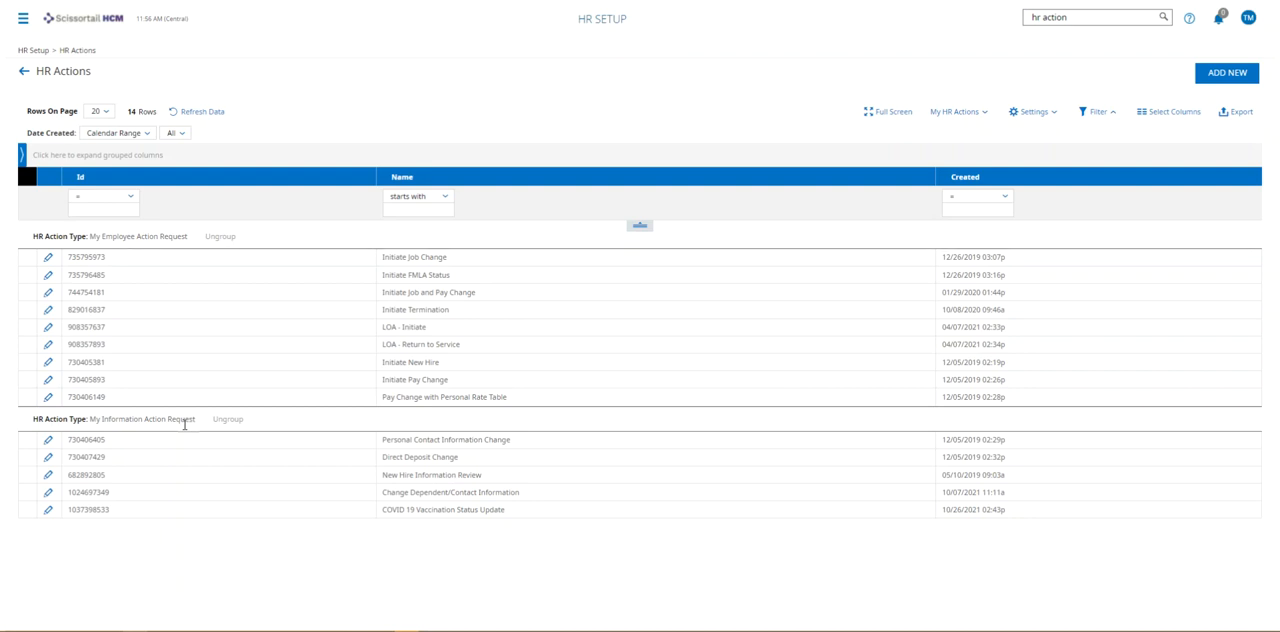
# Open the Initiate New Hire action and review its screen message and its Demographics, Payroll and TLM Items groups.
pyautogui.click(48, 363)
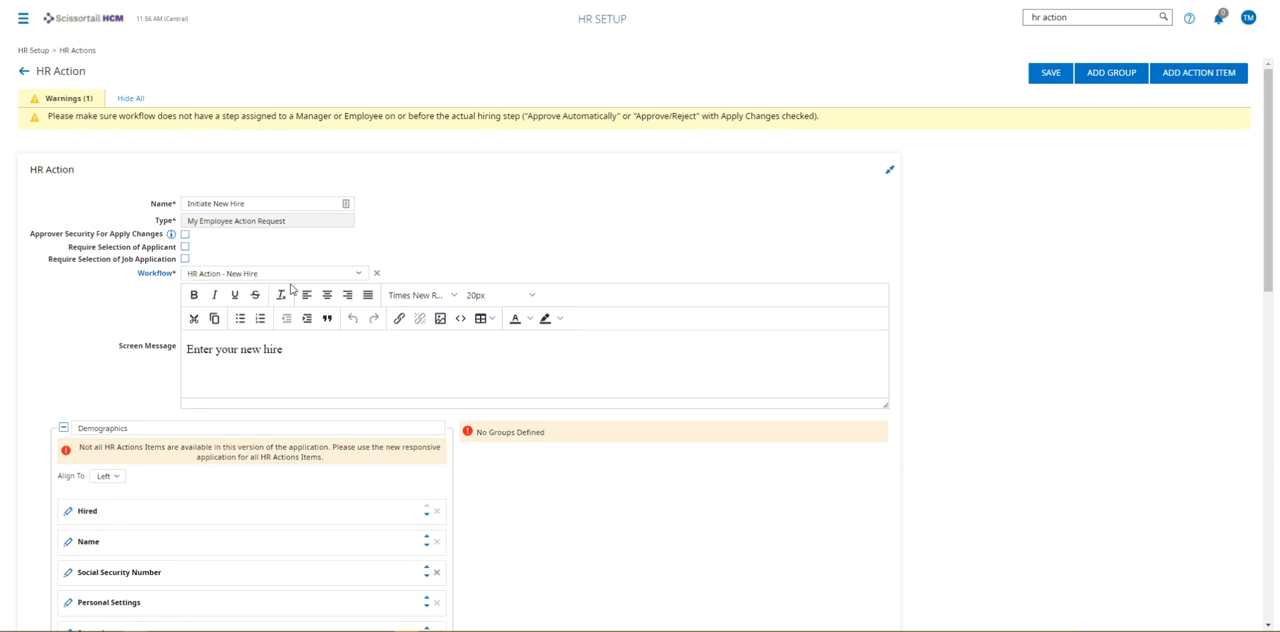
pyautogui.click(311, 355)
pyautogui.moveTo(311, 355); pyautogui.dragTo(192, 366)
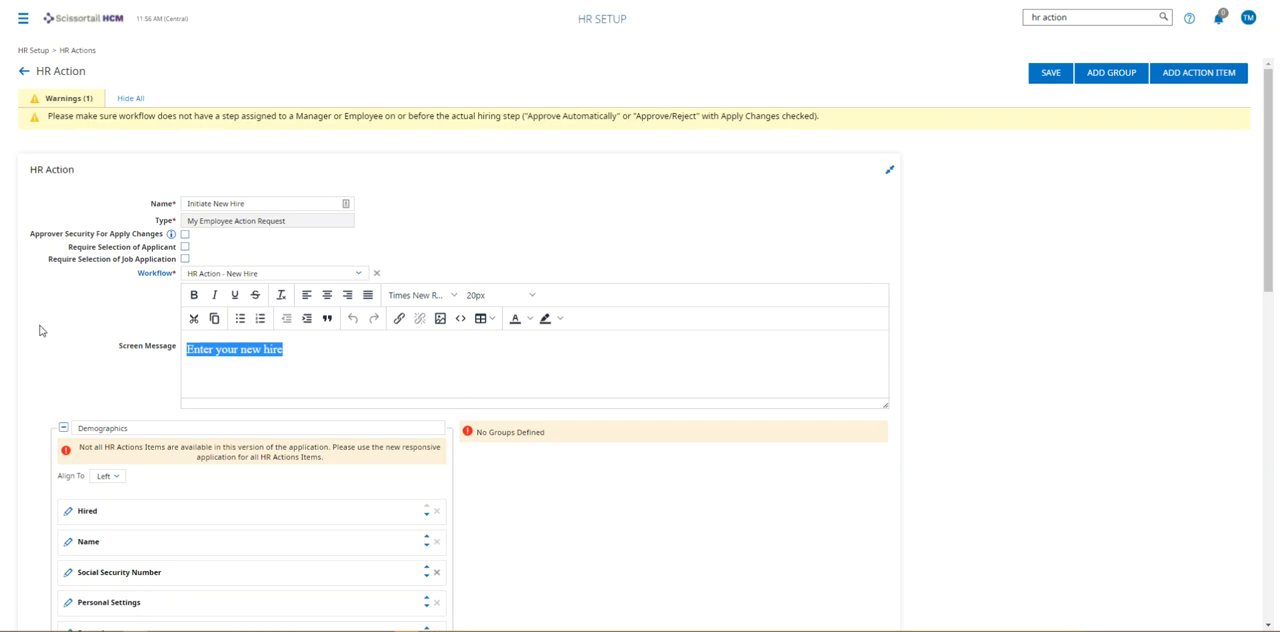
pyautogui.scroll(-4, 40, 330)
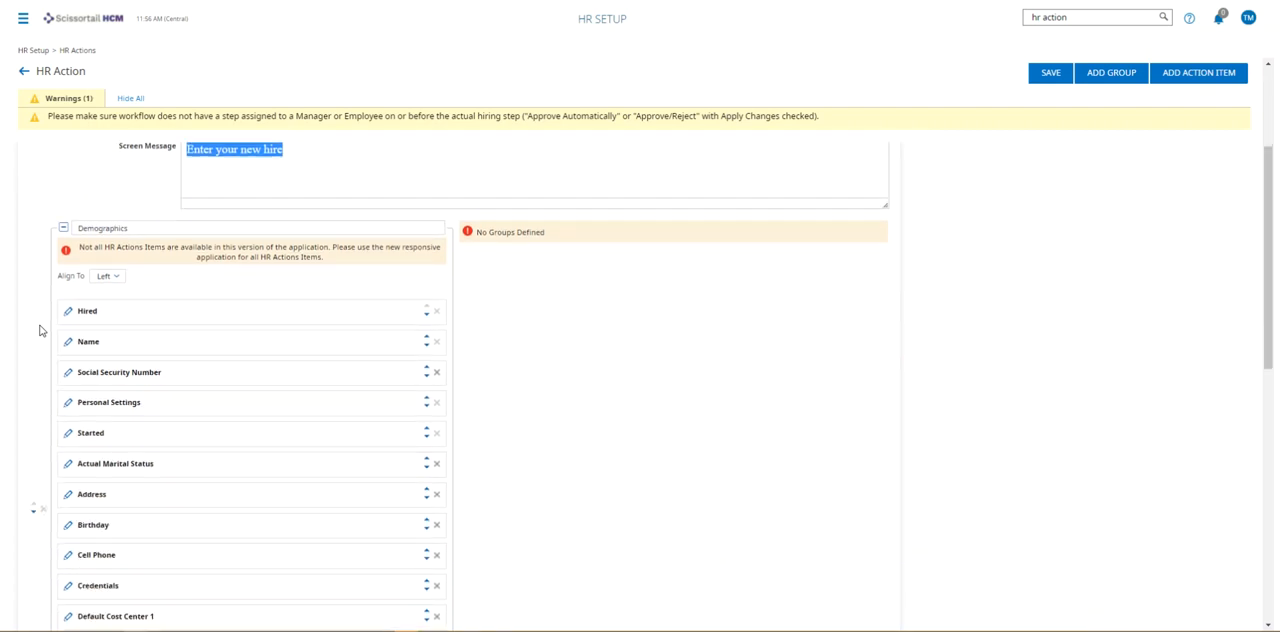
pyautogui.scroll(-6, 143, 340)
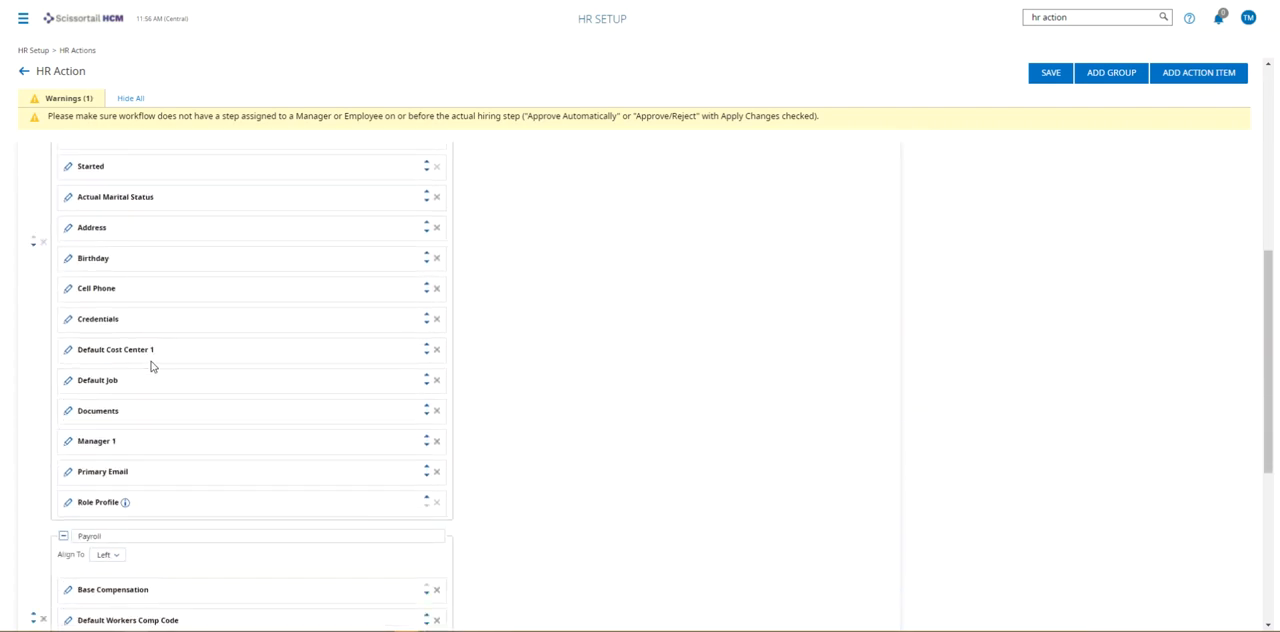
pyautogui.scroll(-4, 152, 421)
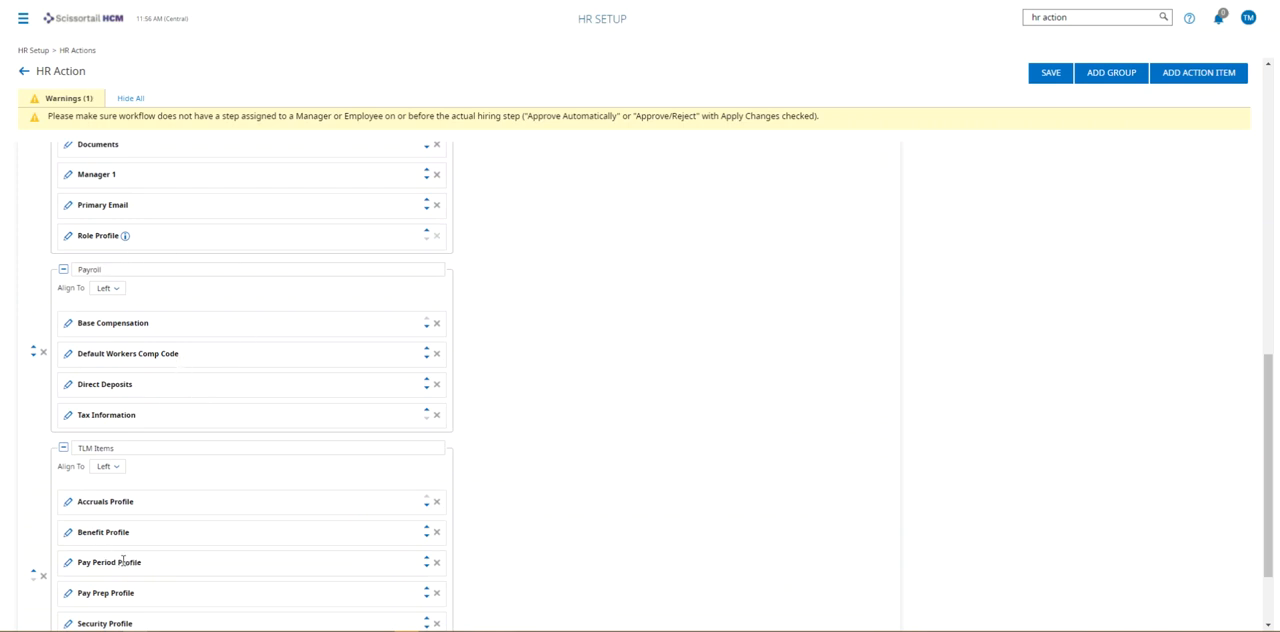
pyautogui.scroll(-2, 160, 502)
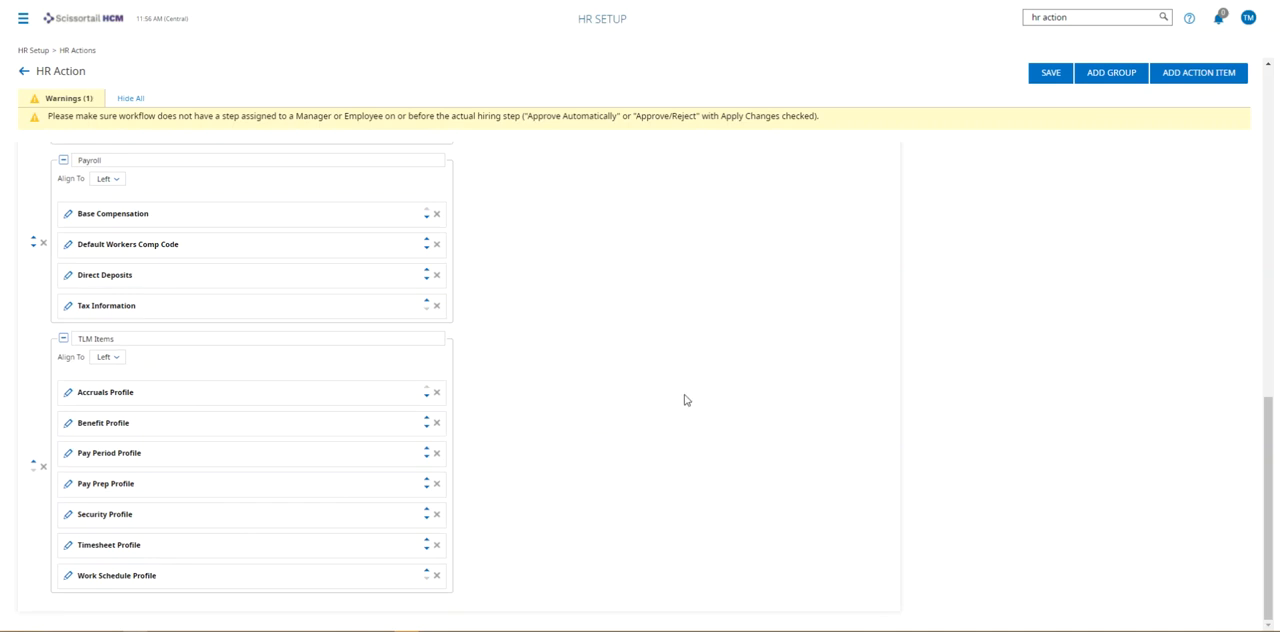
pyautogui.scroll(6, 685, 400)
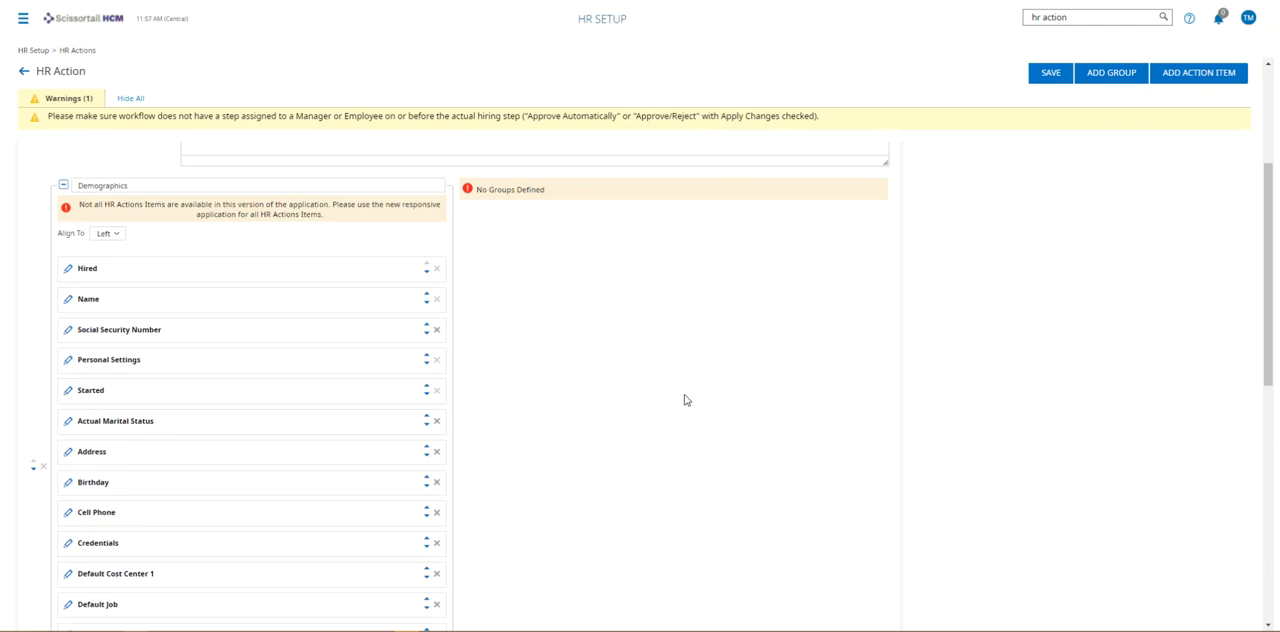
# Browse the action items that can be added to the Demographics group, without adding any.
pyautogui.click(1195, 80)
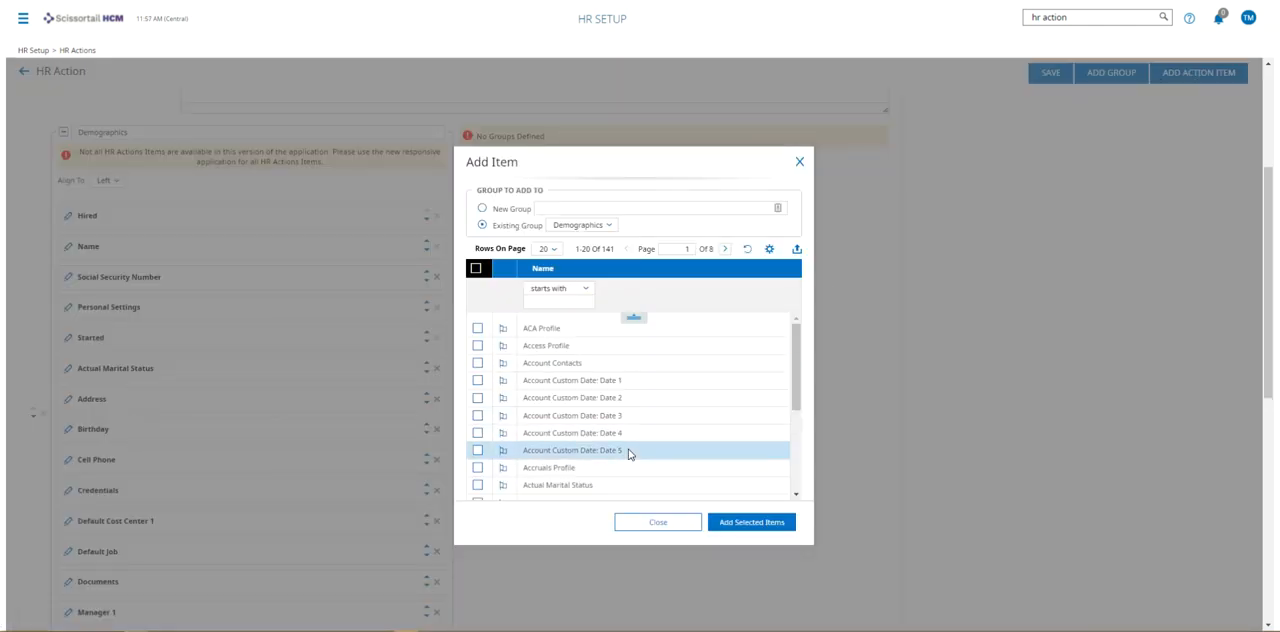
pyautogui.scroll(-3, 628, 454)
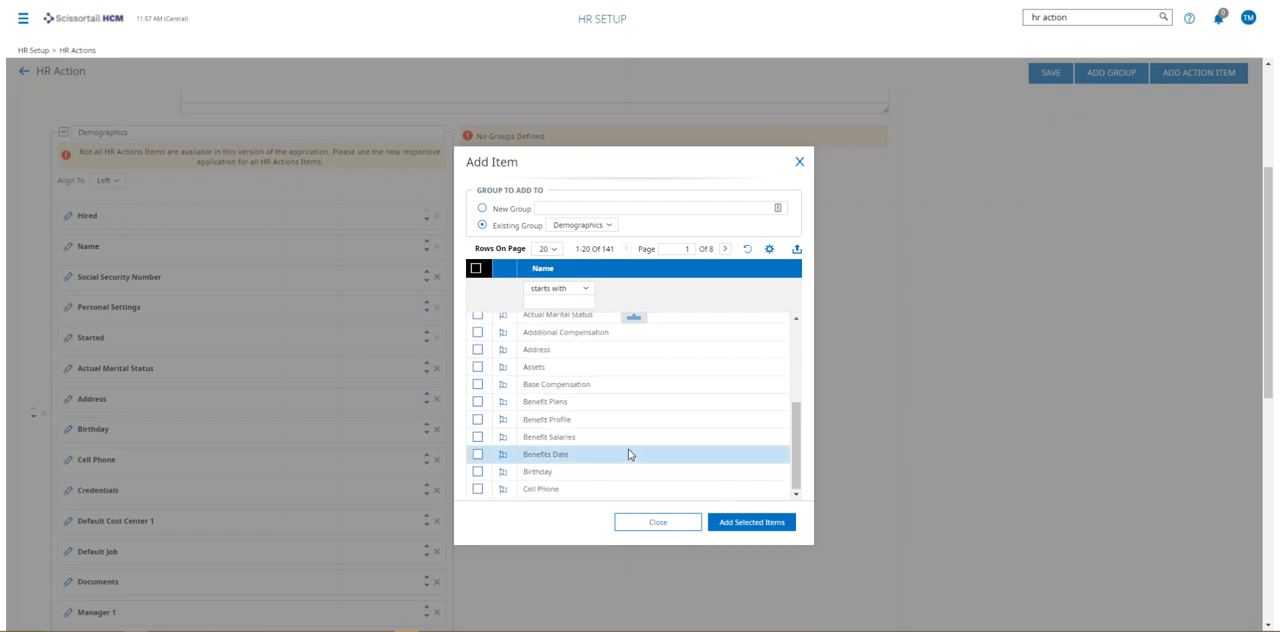
pyautogui.scroll(3, 625, 460)
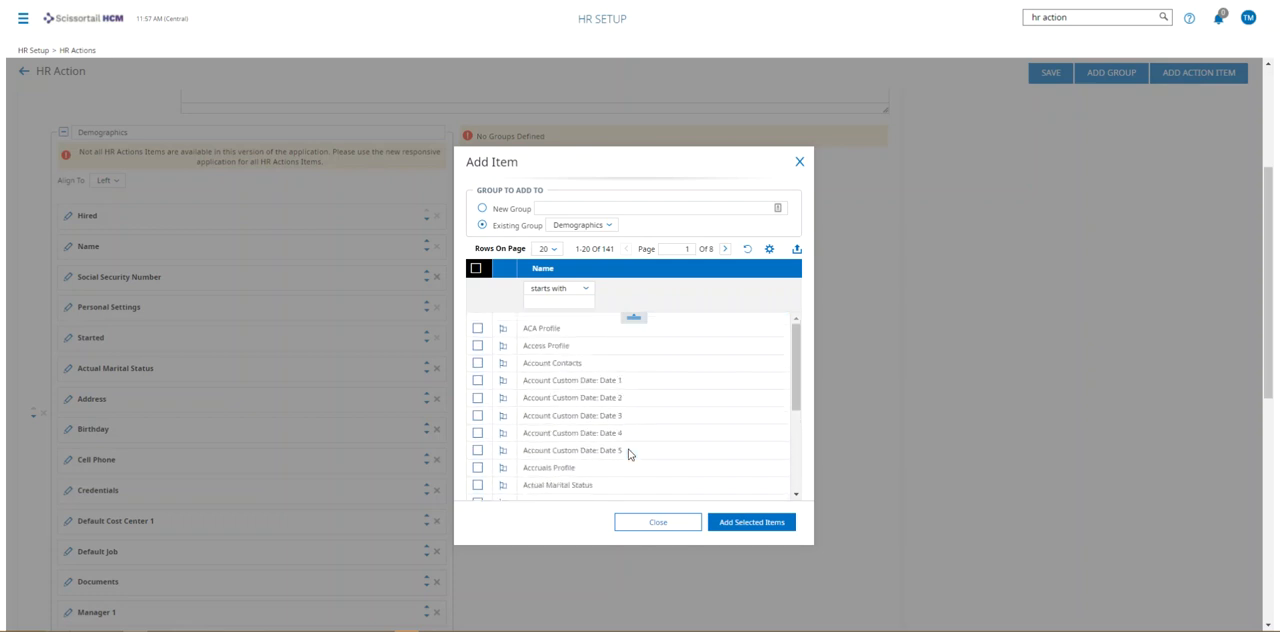
pyautogui.click(643, 533)
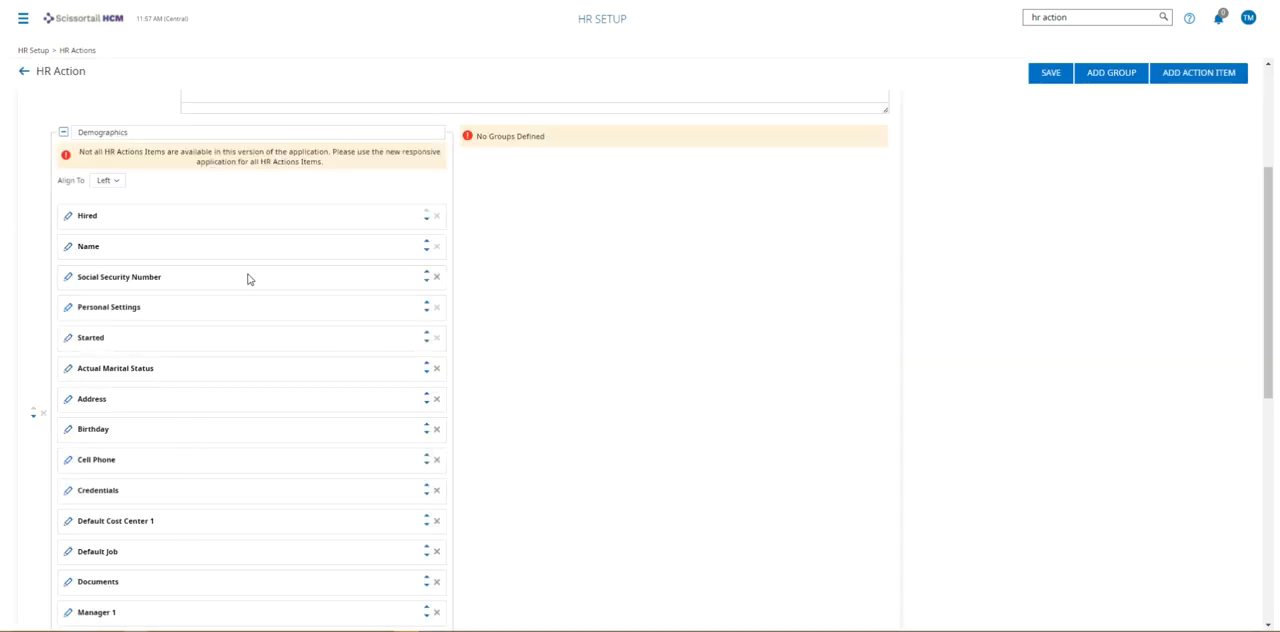
# Enable Override Security Restrictions for the Hired item in the Demographics group and save the item.
pyautogui.click(67, 218)
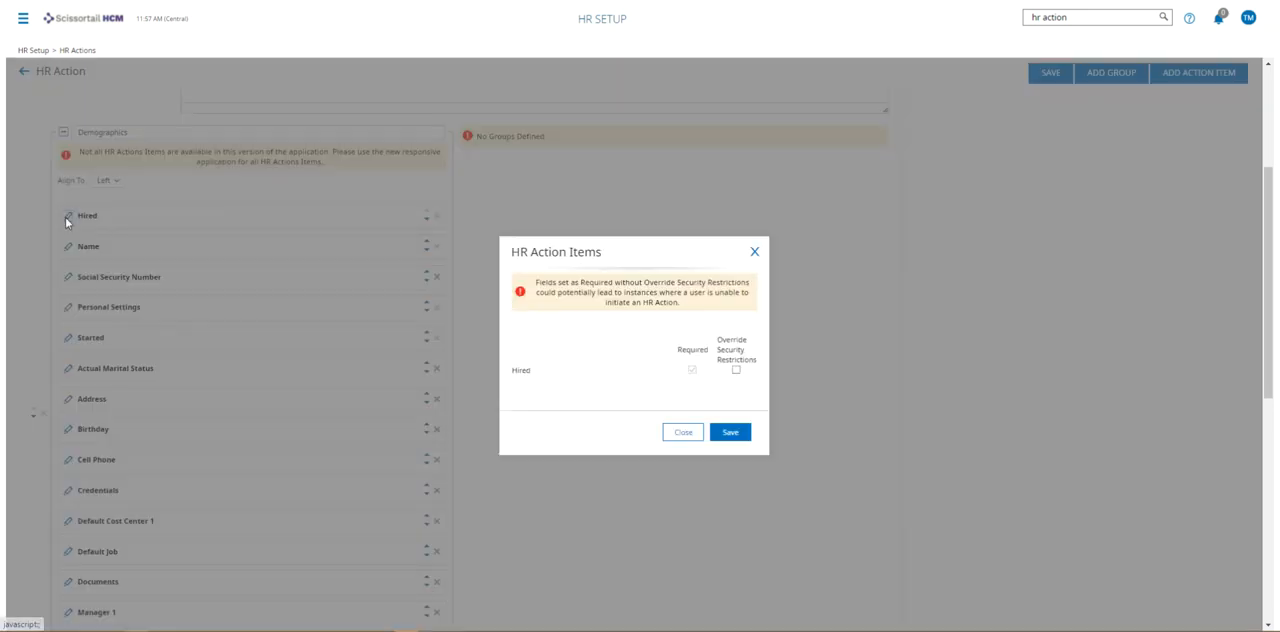
pyautogui.click(736, 371)
pyautogui.click(731, 432)
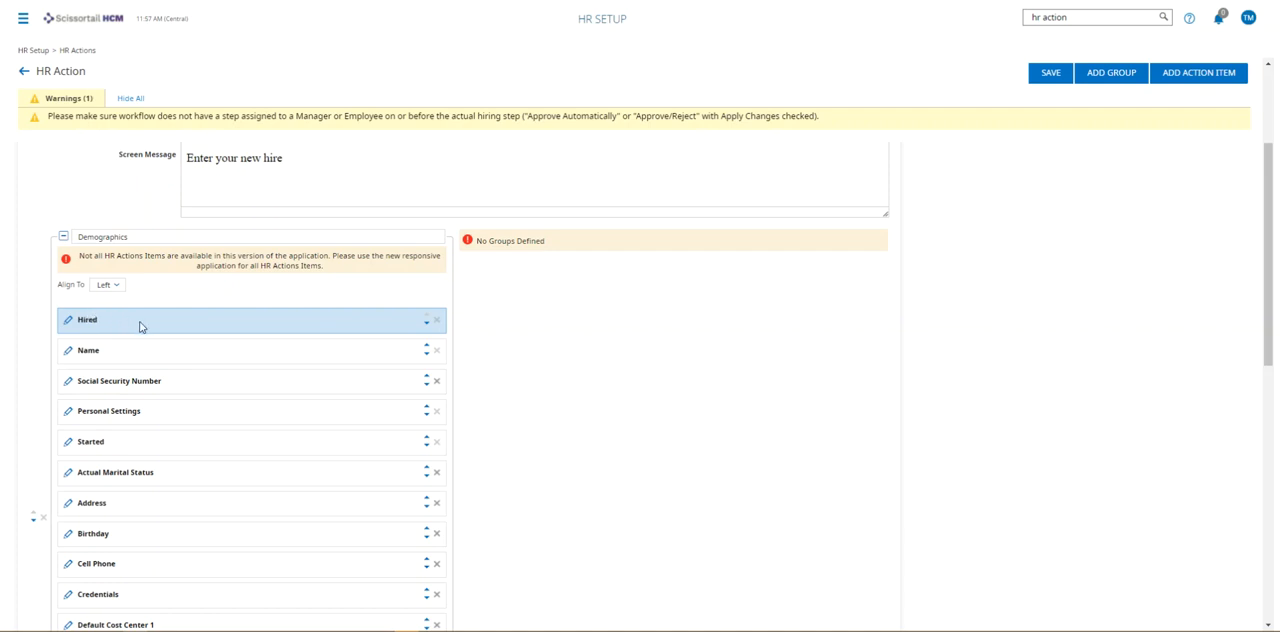
# Open the HR Action - New Hire workflow from the action's workflow link, examine its steps, and return to the action.
pyautogui.scroll(2, 140, 325)
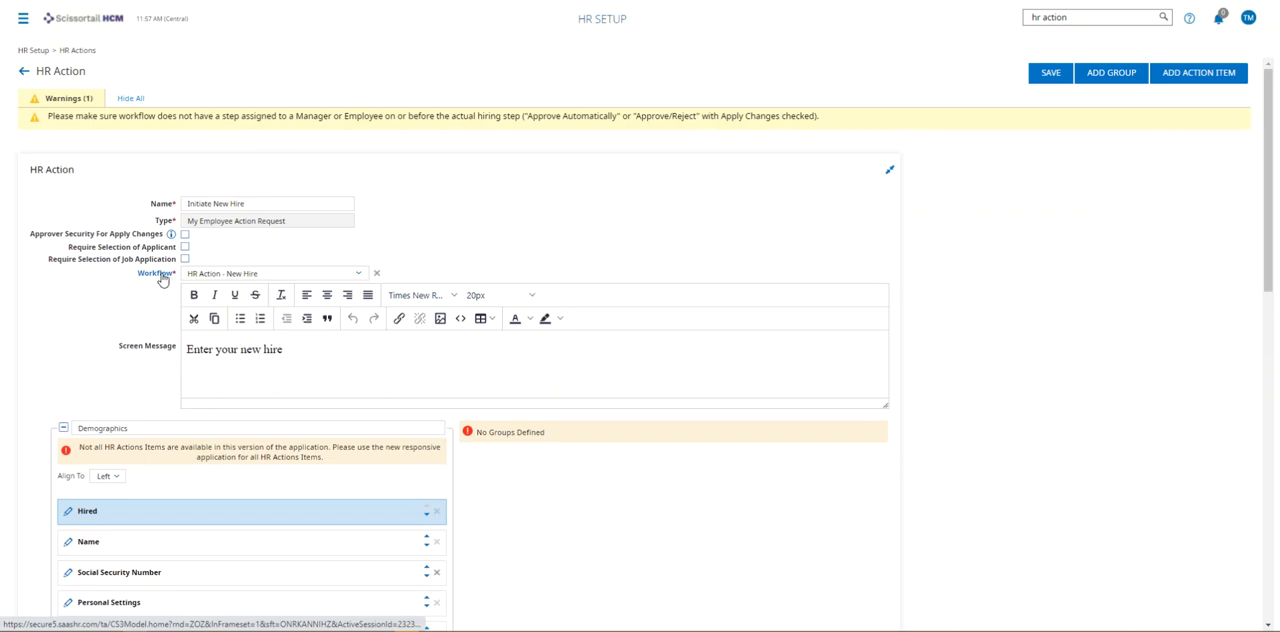
pyautogui.click(165, 276)
pyautogui.click(737, 341)
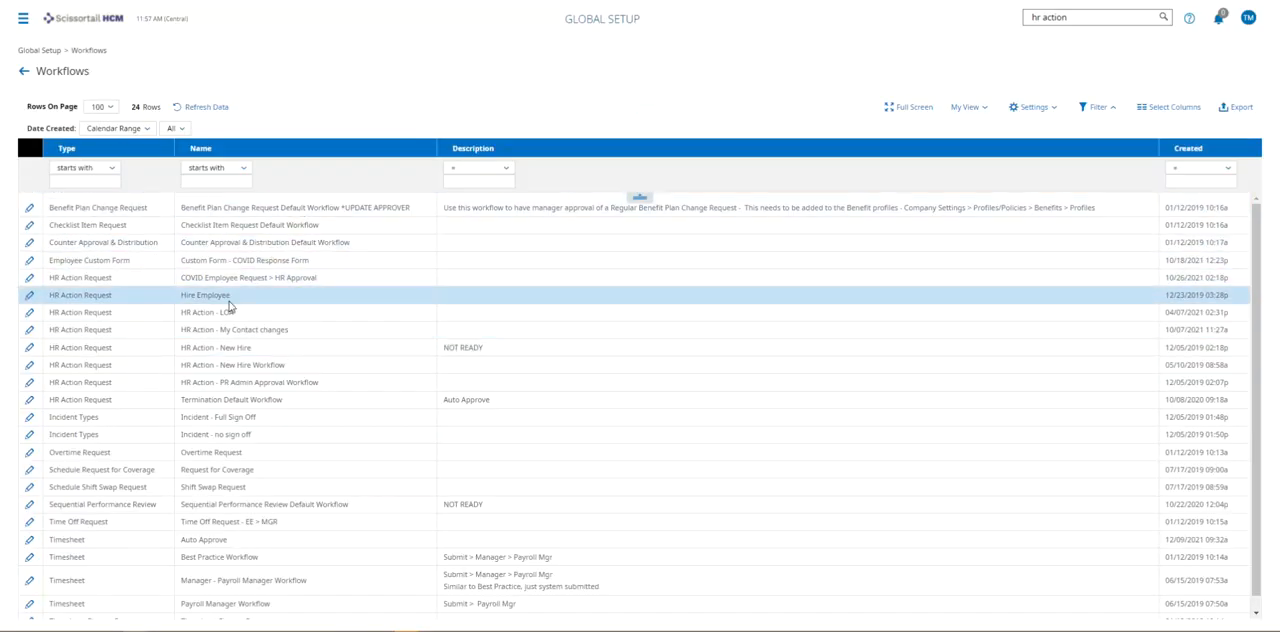
pyautogui.click(29, 351)
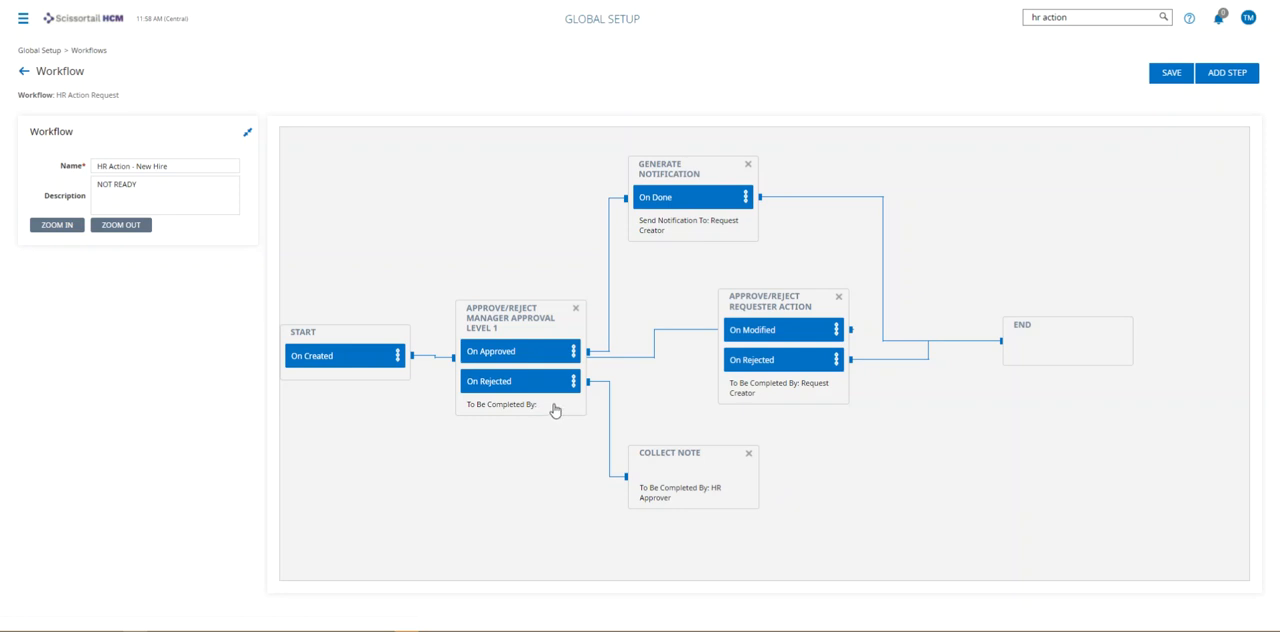
pyautogui.click(24, 72)
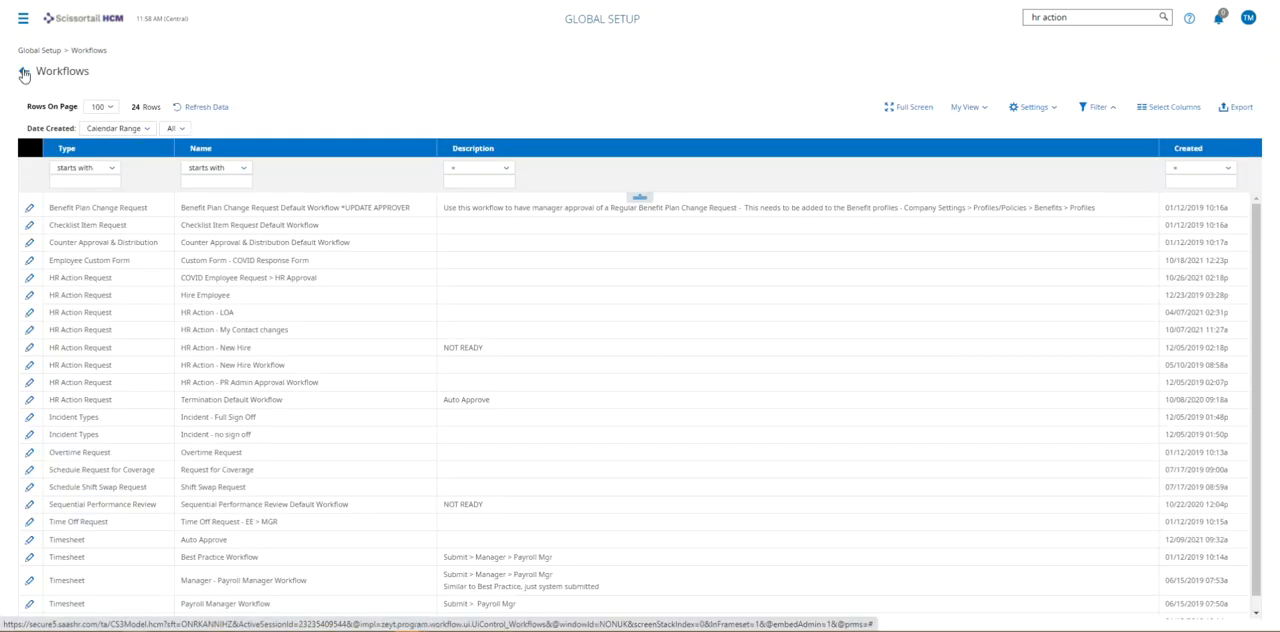
pyautogui.click(24, 73)
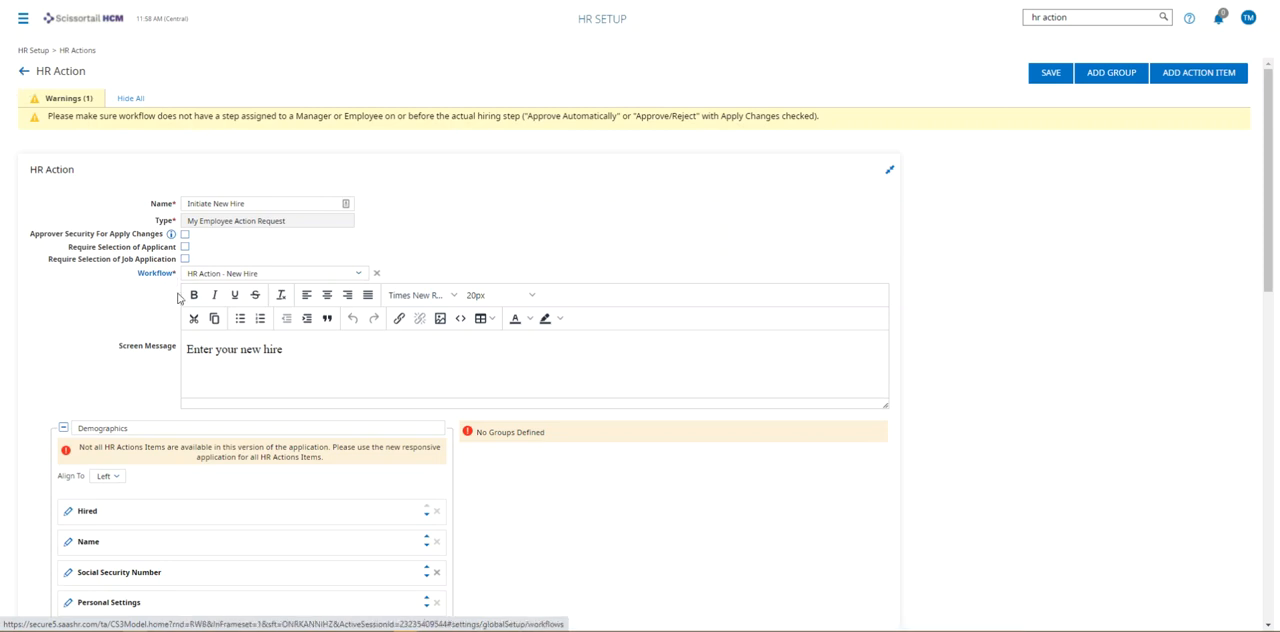
# Review the workflows available for the action, keep HR Action - New Hire selected, and return to the HR Actions list.
pyautogui.click(275, 272)
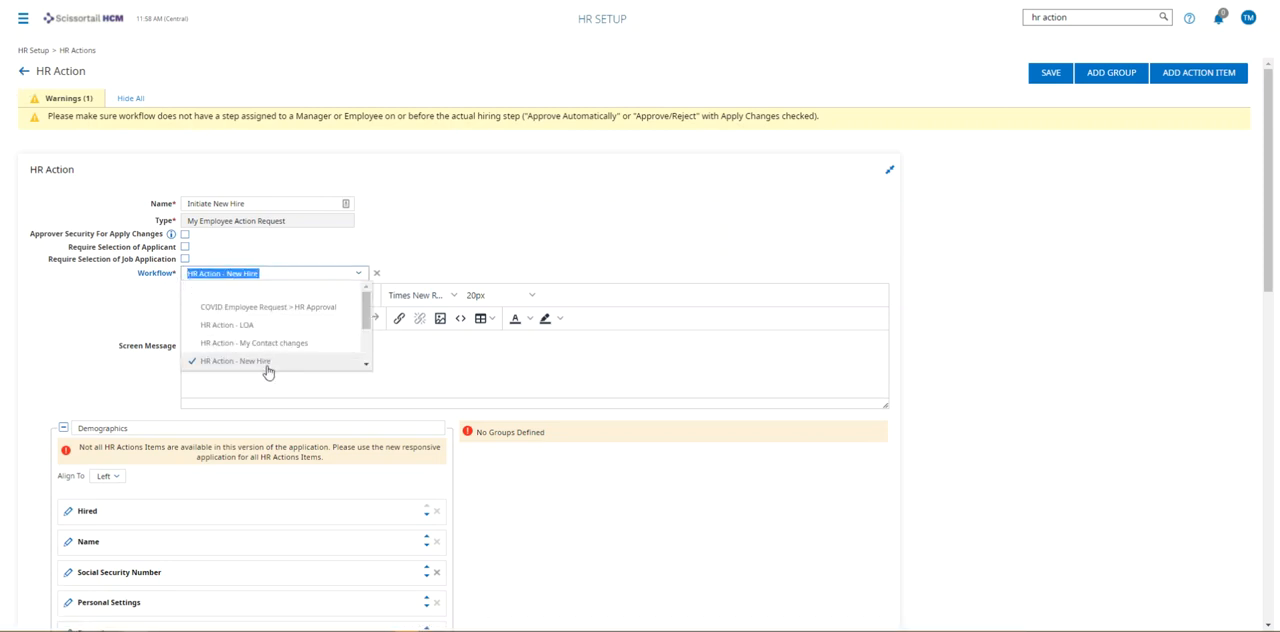
pyautogui.moveTo(366, 318); pyautogui.dragTo(366, 341)
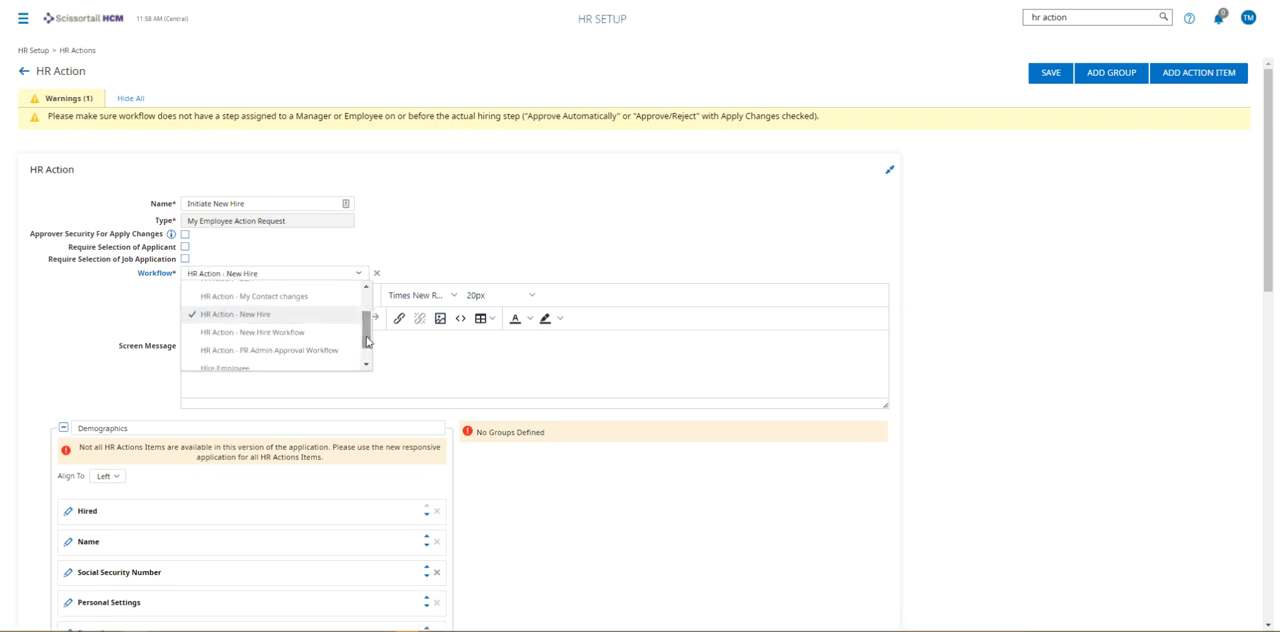
pyautogui.click(266, 318)
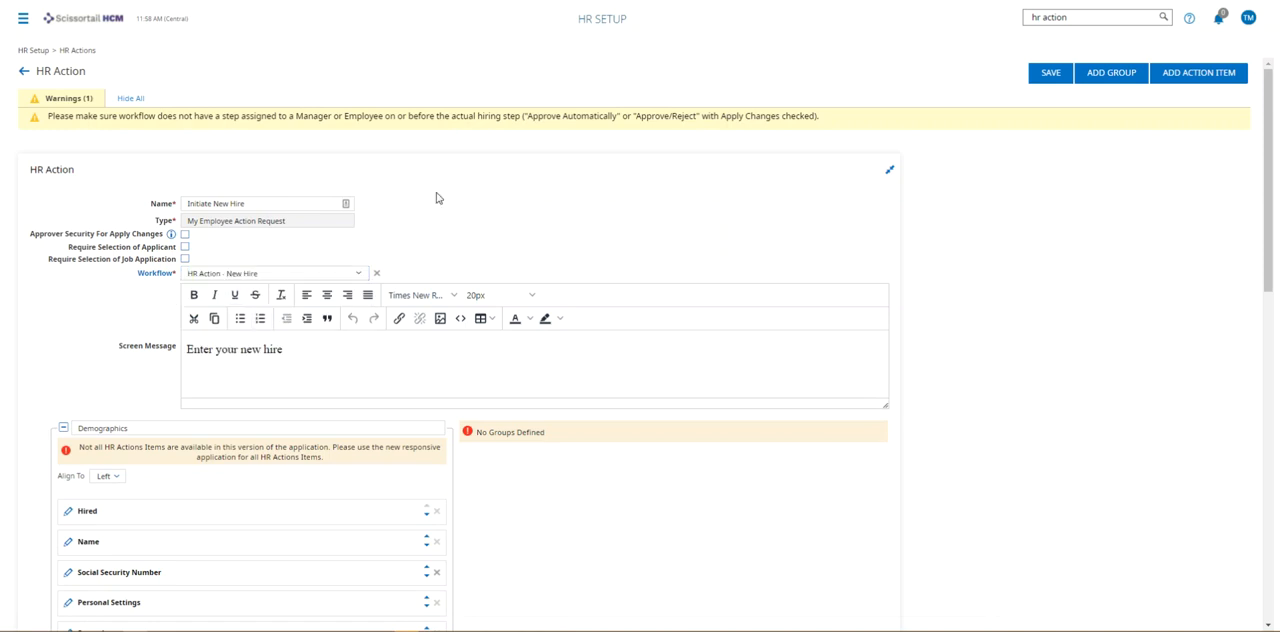
pyautogui.click(26, 73)
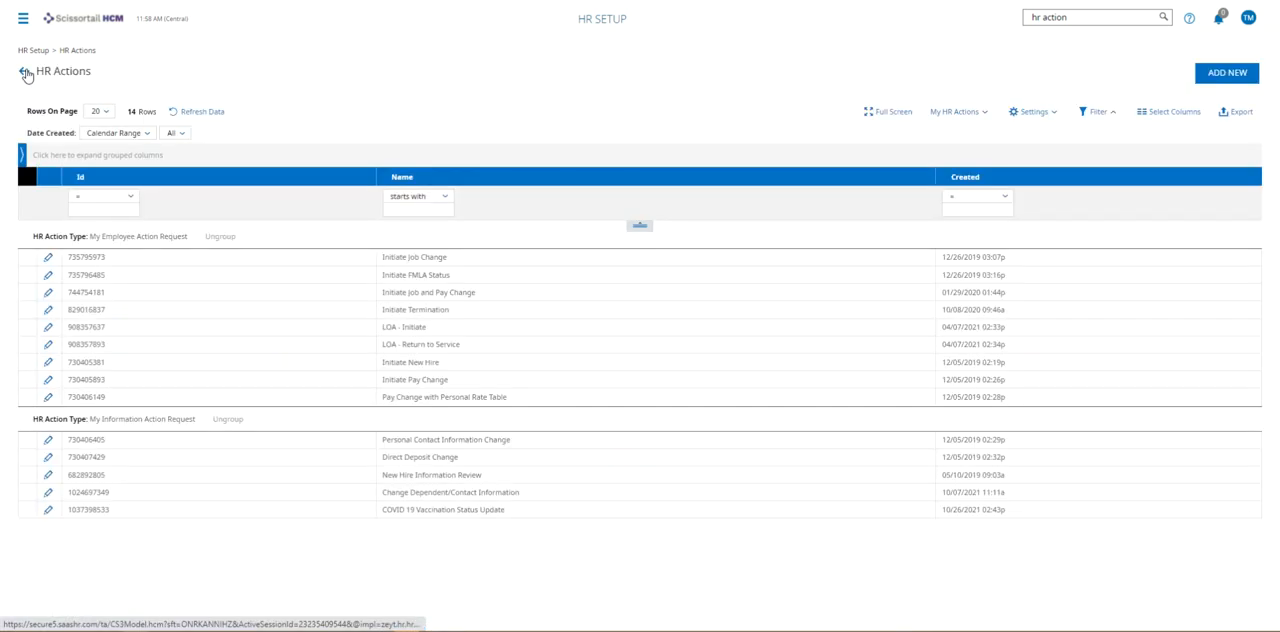